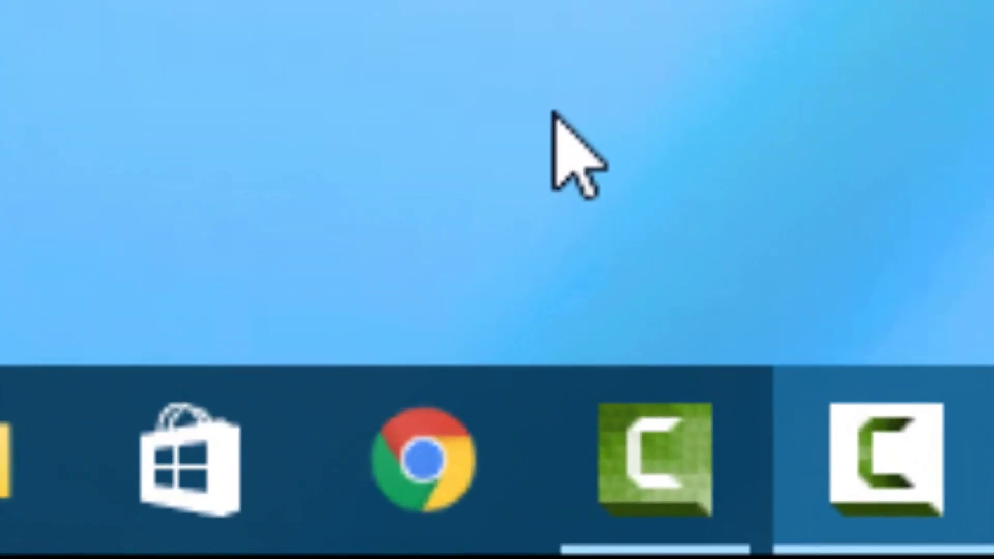
Open Google Chrome and search Google for "Microsoft Agent Download".
{"action": "left_click", "coordinate": [432, 445]}
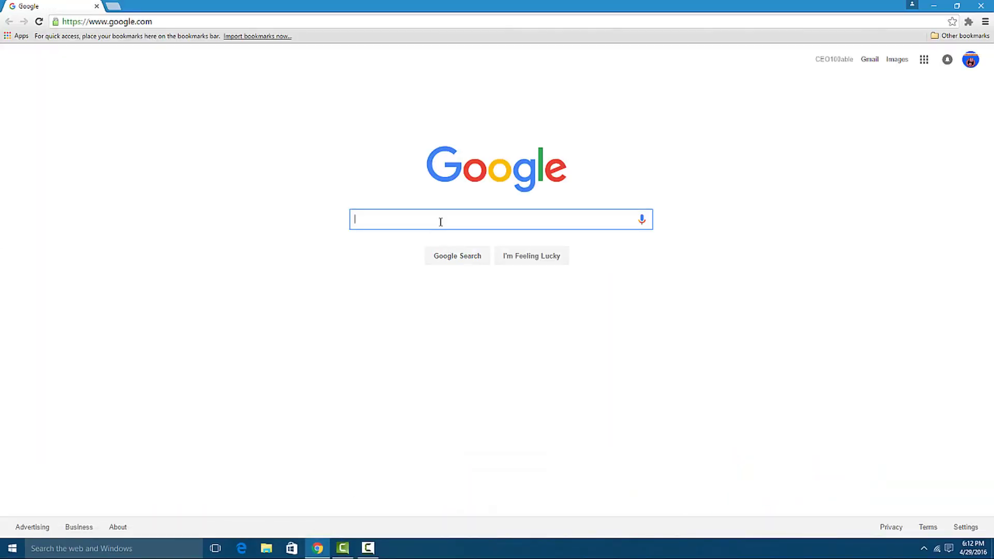
{"action": "type", "text": "Microsoft"}
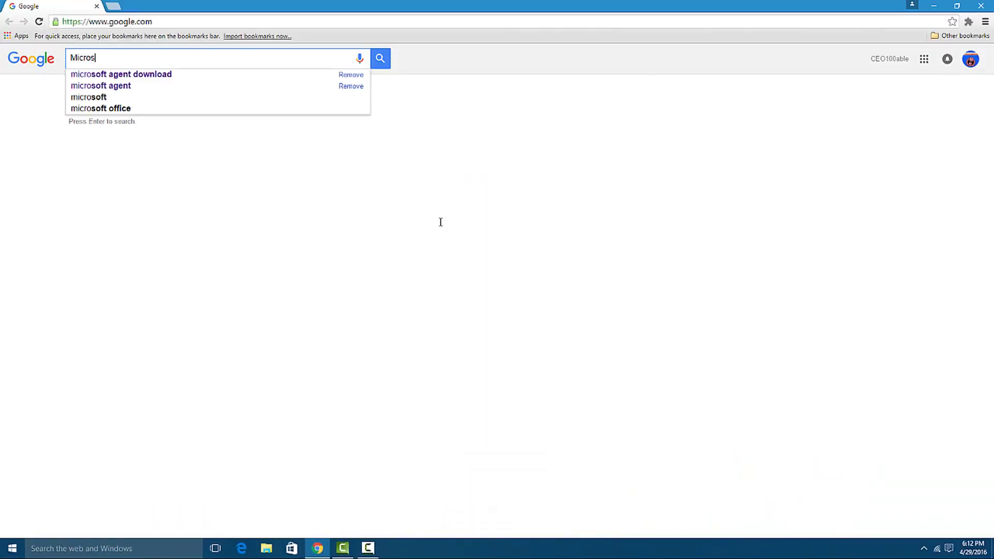
{"action": "type", "text": " Agent D"}
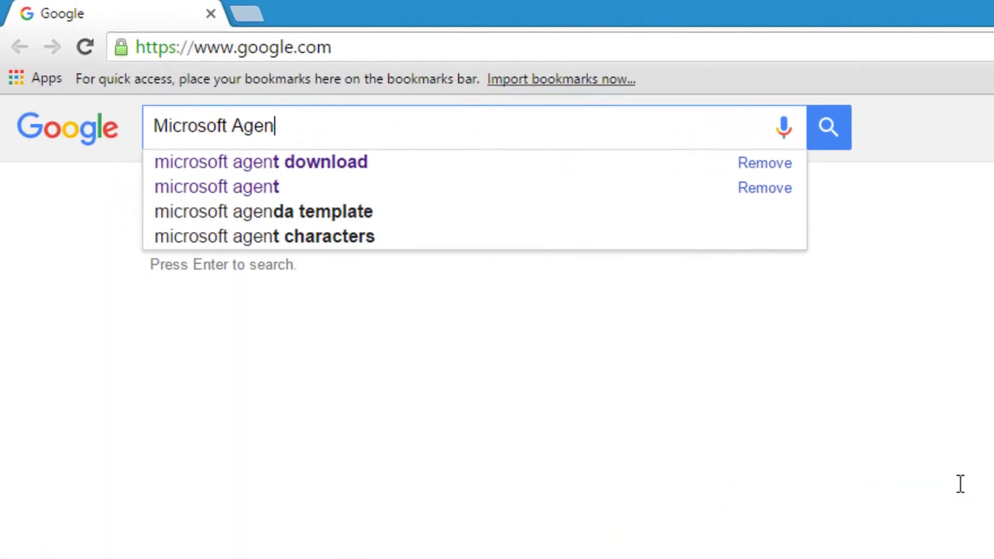
{"action": "type", "text": "ownload"}
{"action": "key", "text": "Return"}
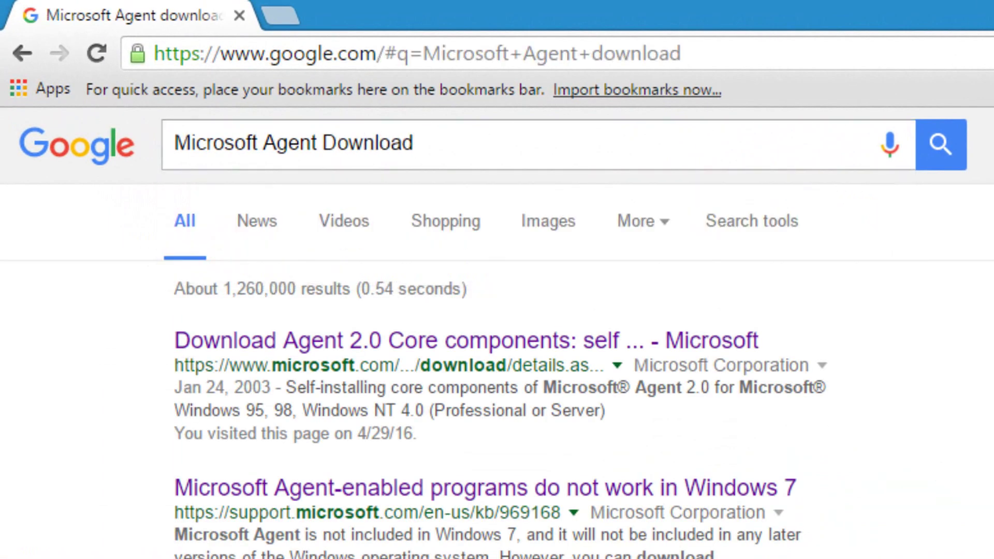
Open Microsoft's Agent 2.0 Core components page from the search results and download the self-installing executable.
{"action": "left_click", "coordinate": [357, 351]}
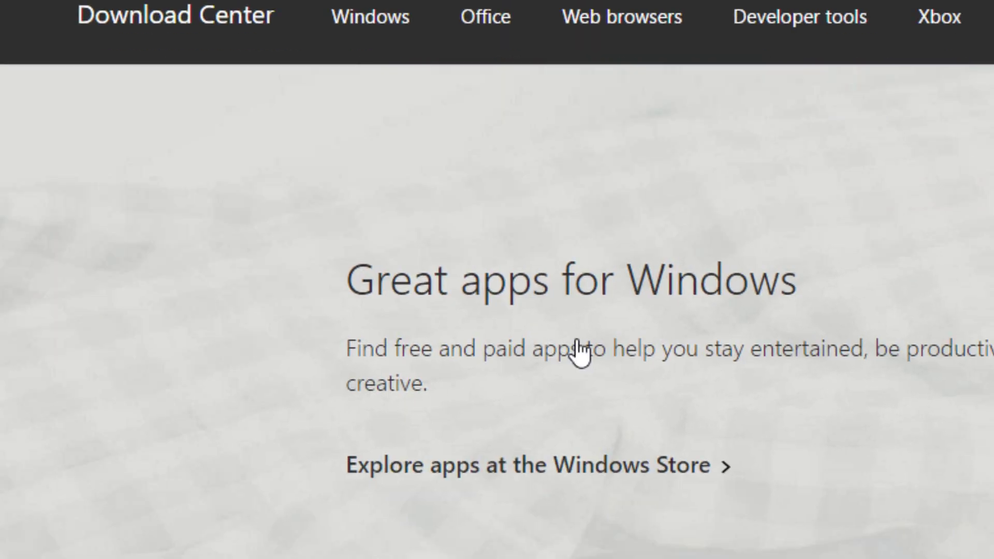
{"action": "scroll", "coordinate": [579, 349], "scroll_direction": "down", "scroll_amount": 5}
{"action": "scroll", "coordinate": [569, 60], "scroll_direction": "down", "scroll_amount": 2}
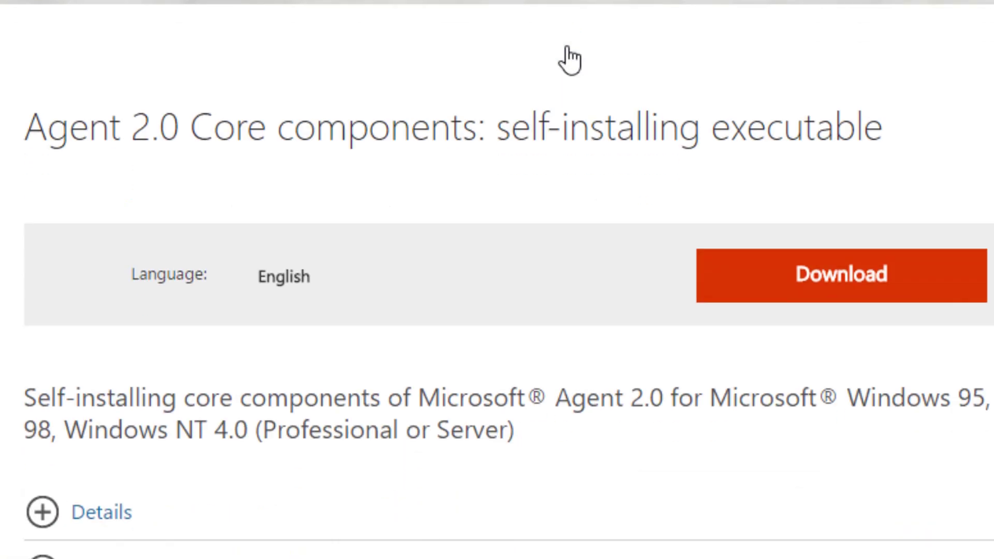
{"action": "scroll", "coordinate": [543, 67], "scroll_direction": "down", "scroll_amount": 2}
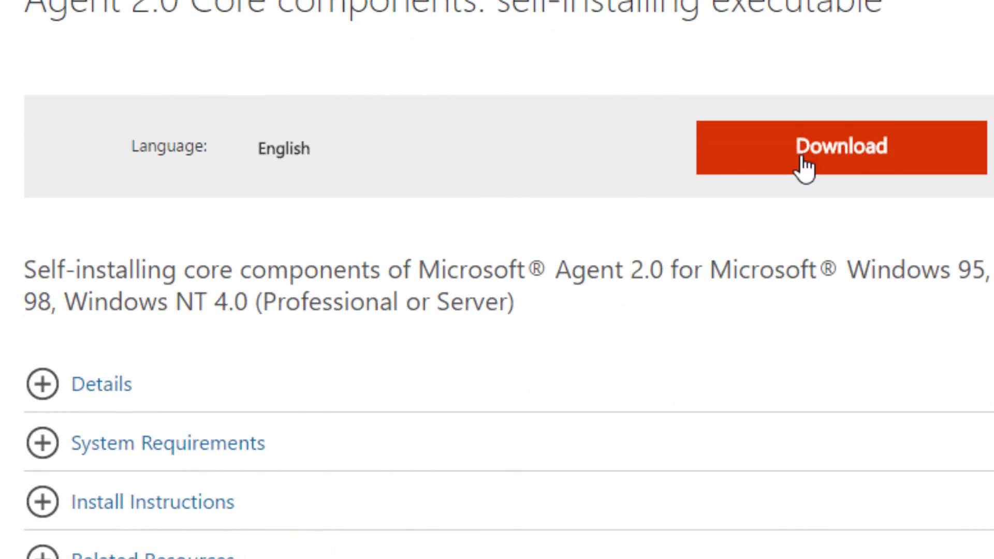
{"action": "scroll", "coordinate": [762, 212], "scroll_direction": "down", "scroll_amount": 10}
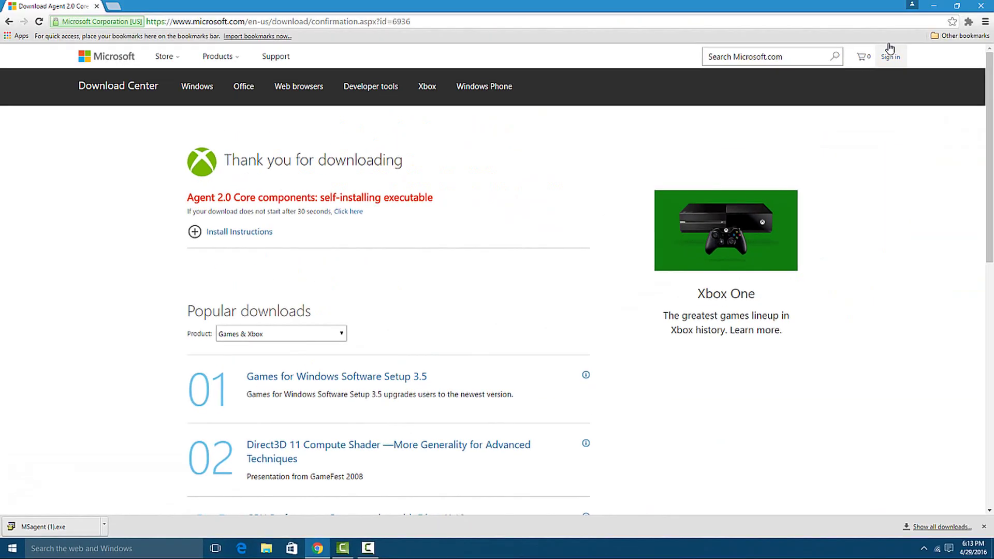
Minimize the browser, find and launch MASH through Windows search, and dismiss its startup message and Tip of the Day.
{"action": "left_click", "coordinate": [933, 6]}
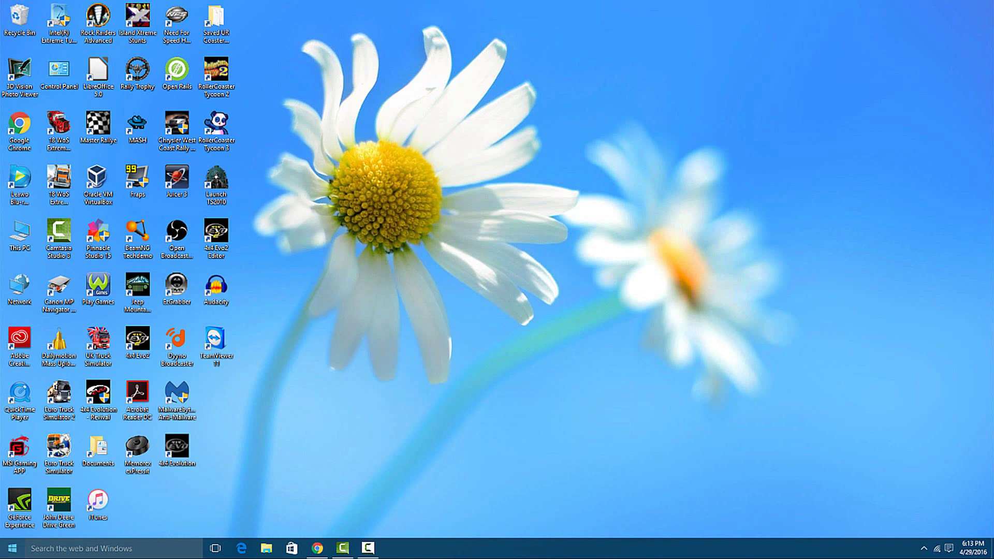
{"action": "left_click", "coordinate": [13, 548]}
{"action": "type", "text": "MASH"}
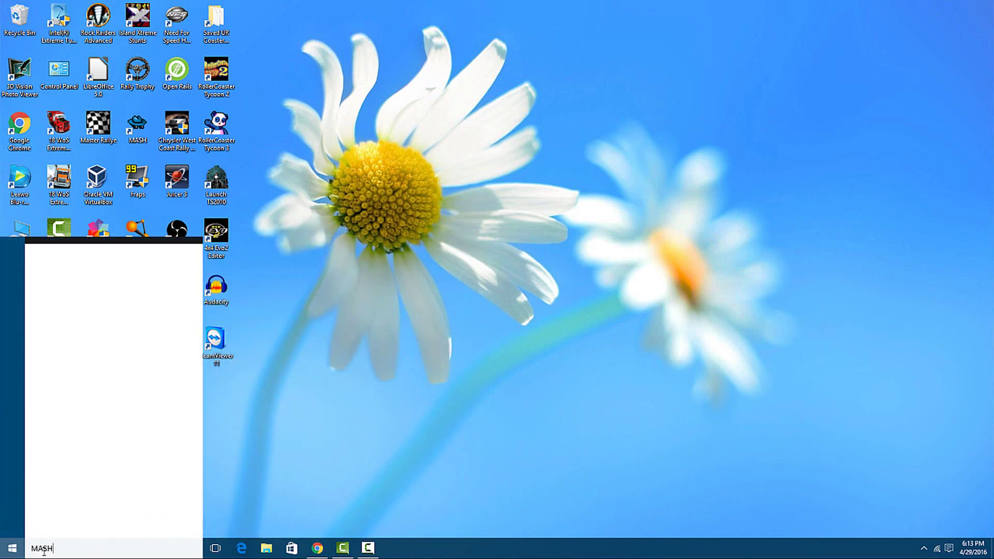
{"action": "left_click", "coordinate": [68, 293]}
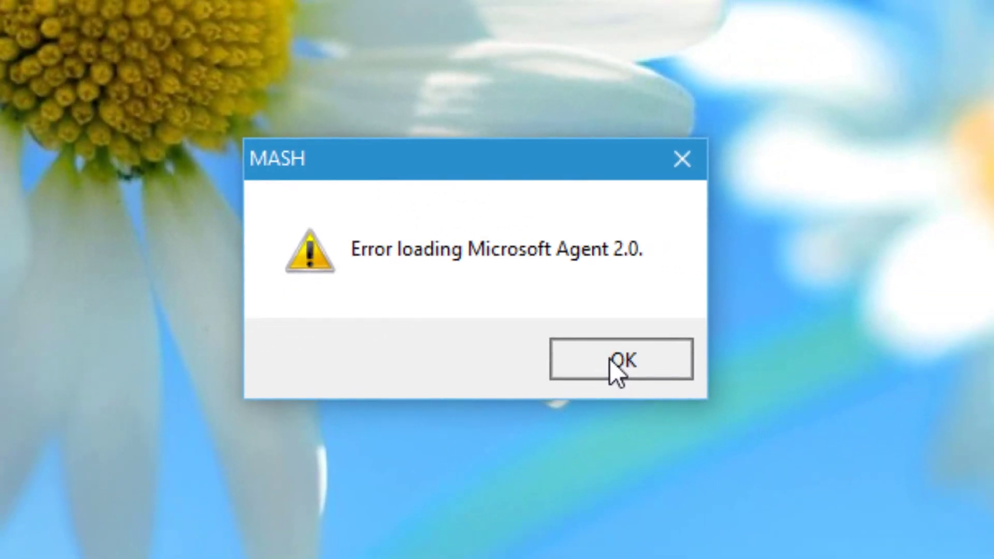
{"action": "left_click", "coordinate": [673, 425]}
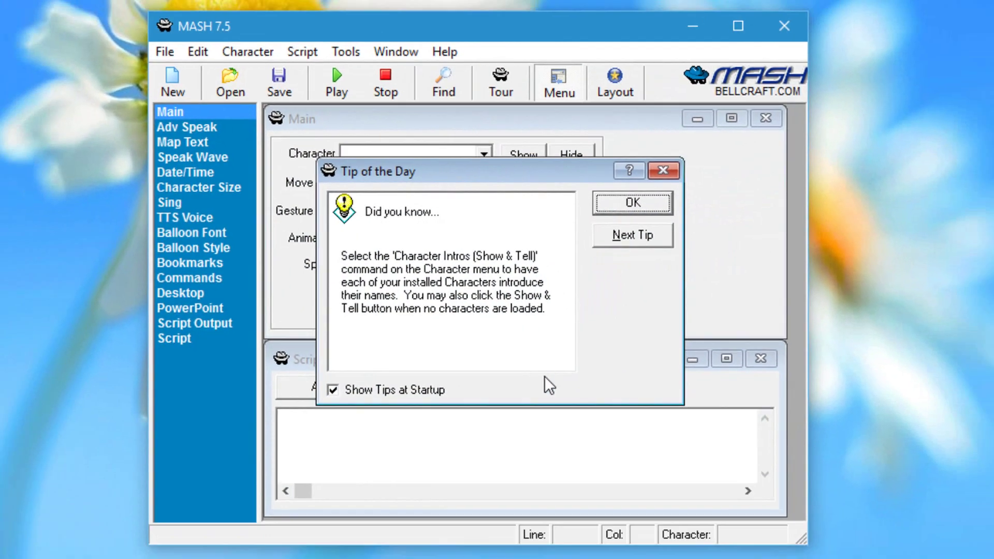
{"action": "left_click", "coordinate": [634, 206]}
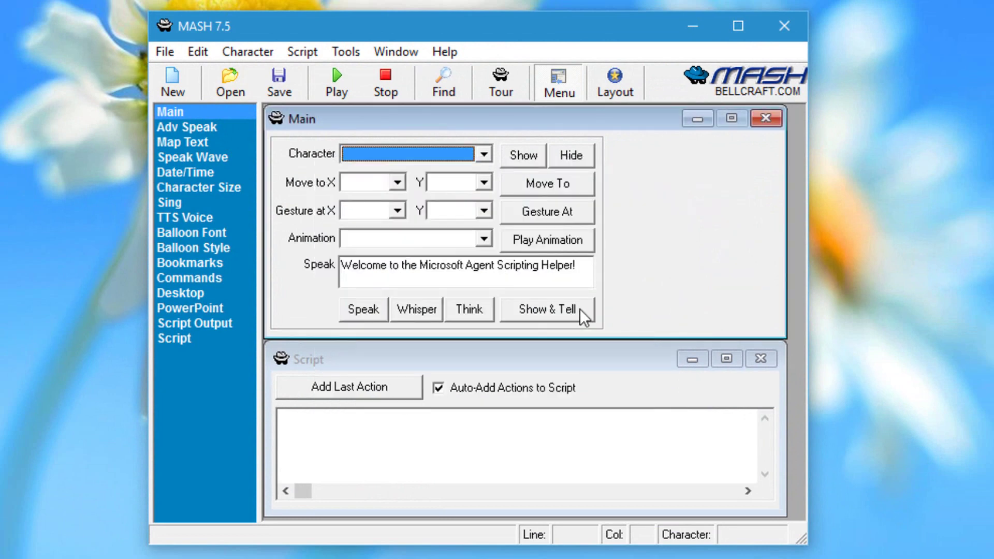
Try to show the Victor character and have it speak the welcome text, and close MASH.
{"action": "left_click", "coordinate": [483, 153]}
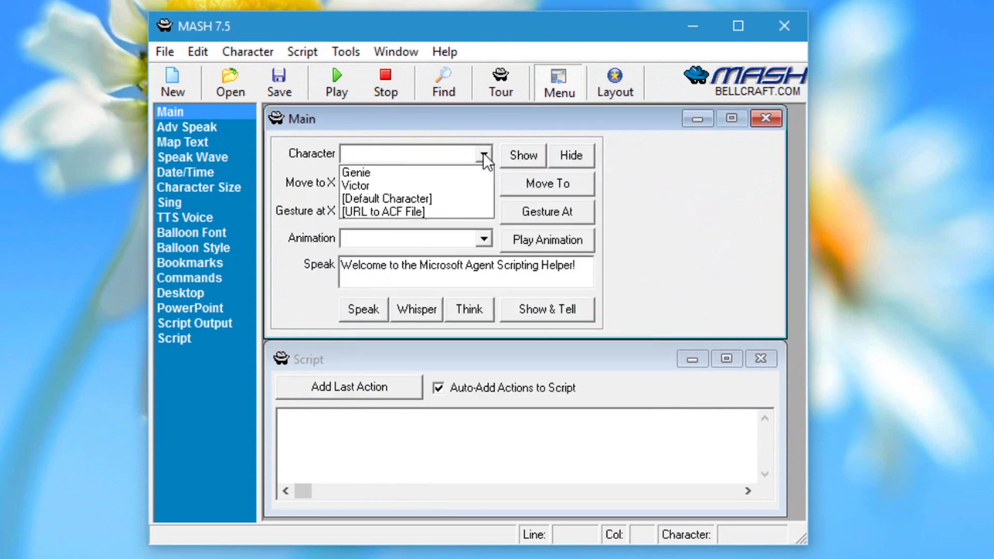
{"action": "left_click", "coordinate": [448, 185]}
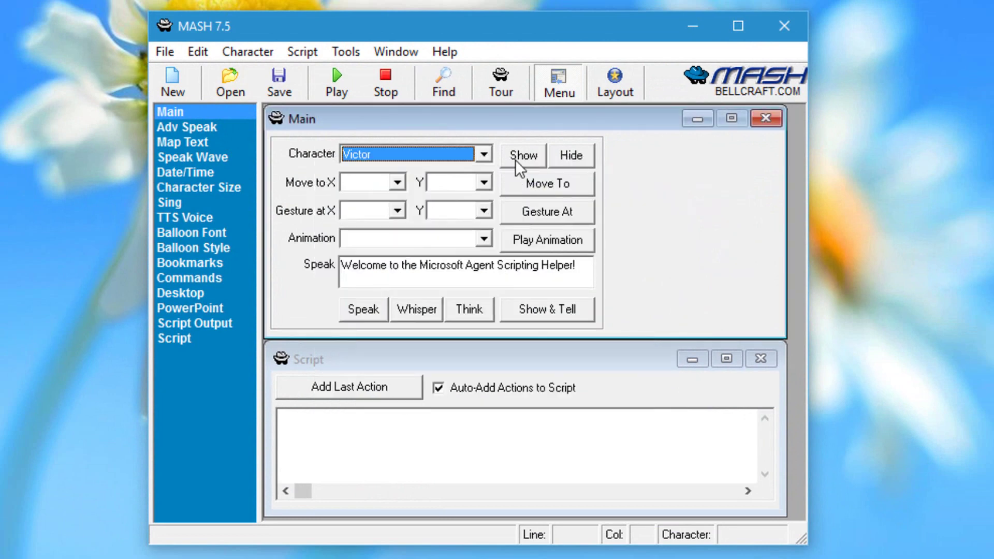
{"action": "left_click", "coordinate": [522, 161]}
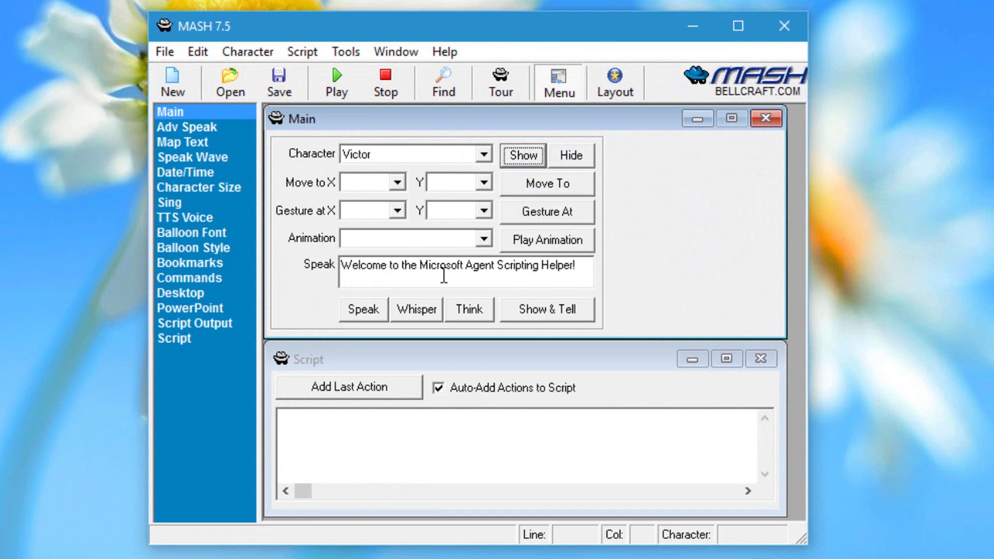
{"action": "left_click", "coordinate": [375, 310]}
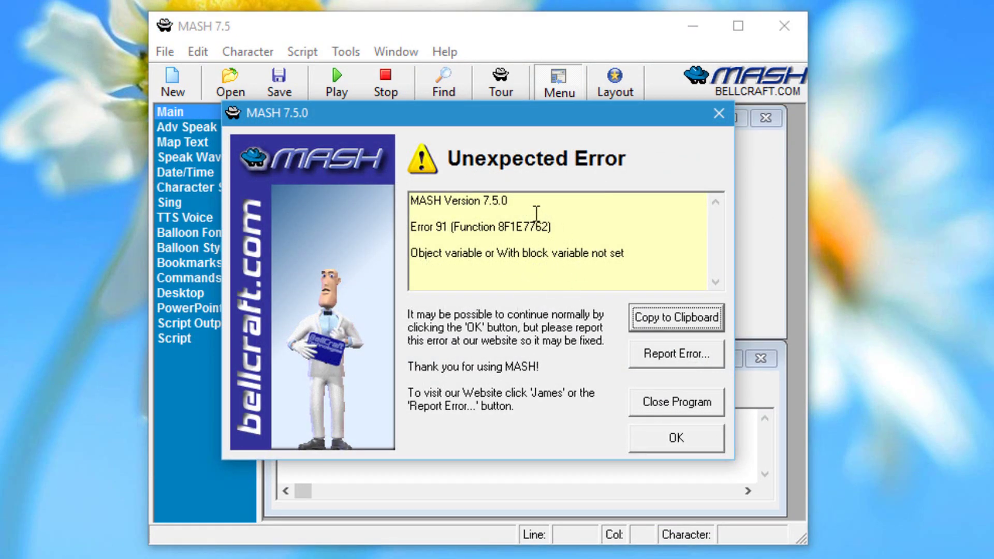
{"action": "left_click", "coordinate": [651, 400]}
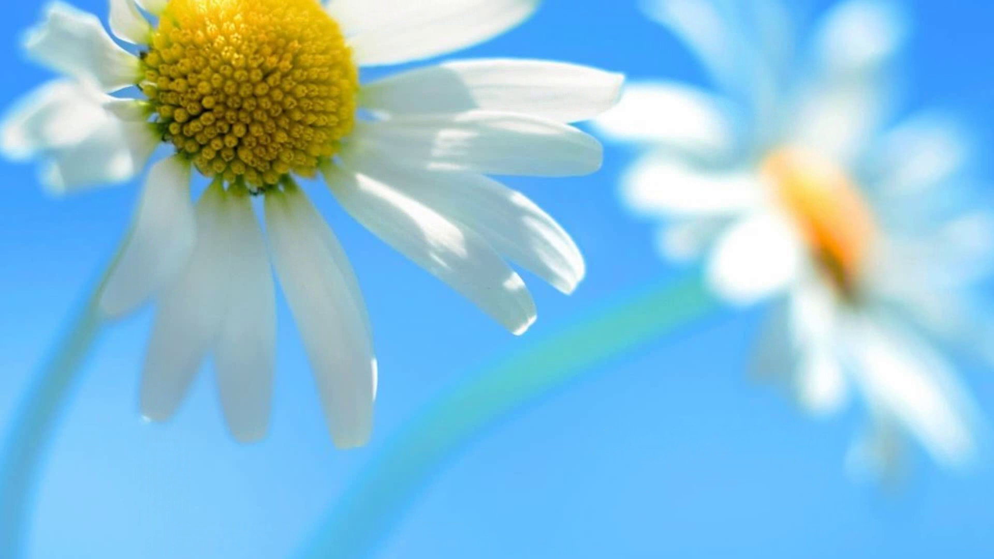
Return to the browser and search Google for "Cinnamon Software".
{"action": "left_click", "coordinate": [589, 277]}
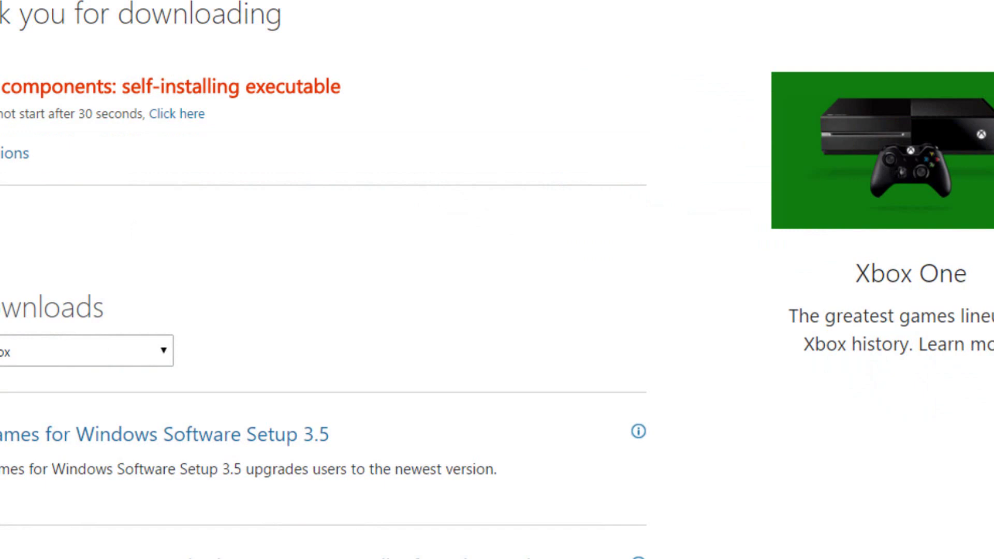
{"action": "type", "text": "Cinnan"}
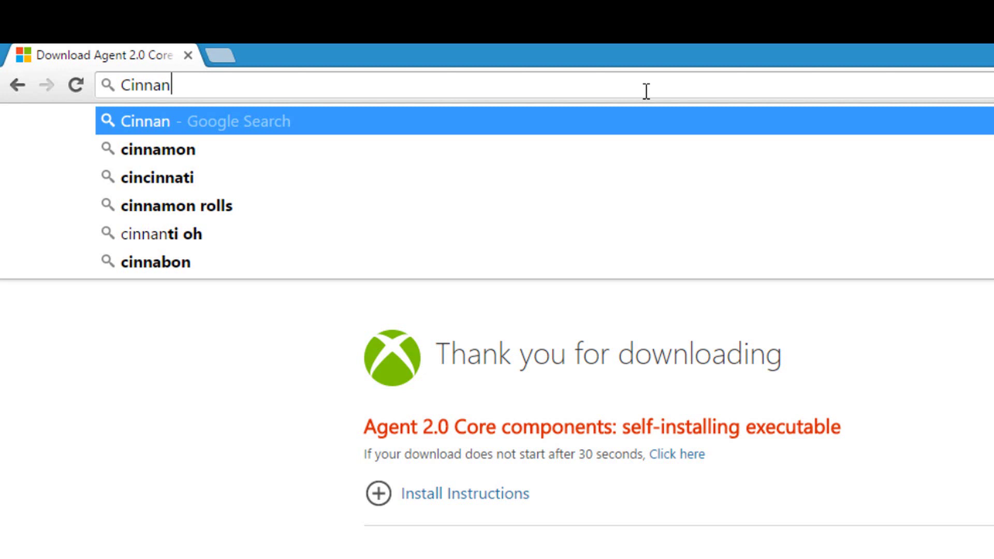
{"action": "key", "text": "BackSpace"}
{"action": "type", "text": "mo"}
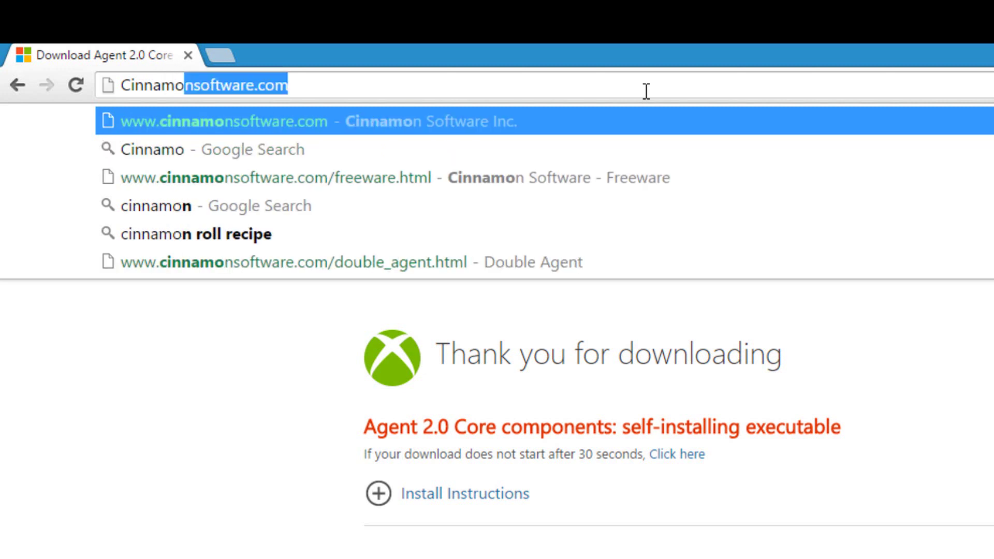
{"action": "type", "text": "n Sof"}
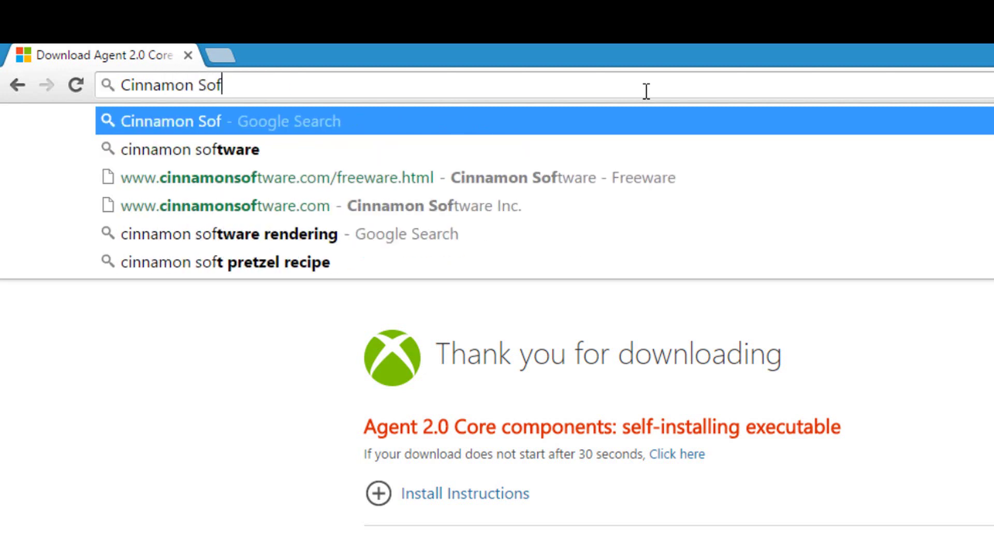
{"action": "type", "text": "tware"}
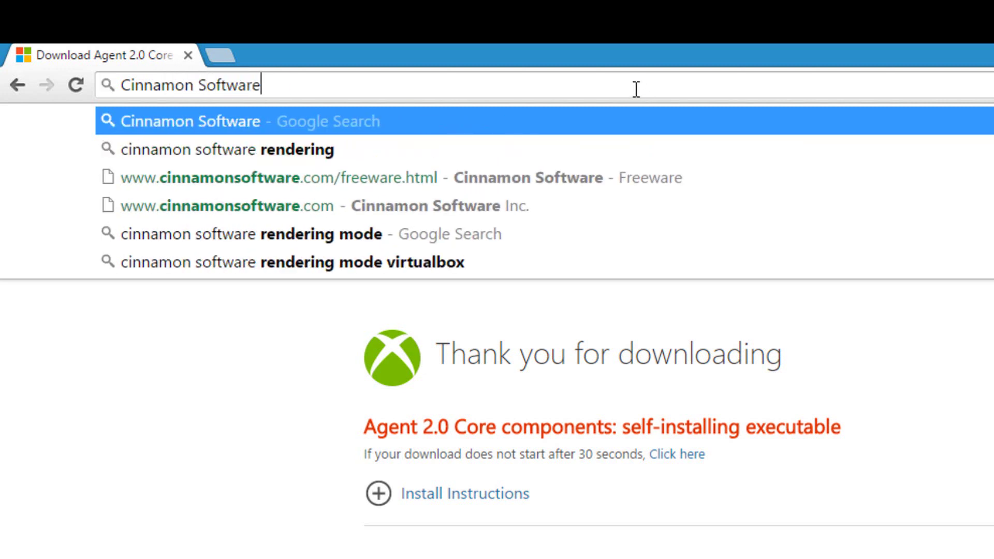
{"action": "key", "text": "Return"}
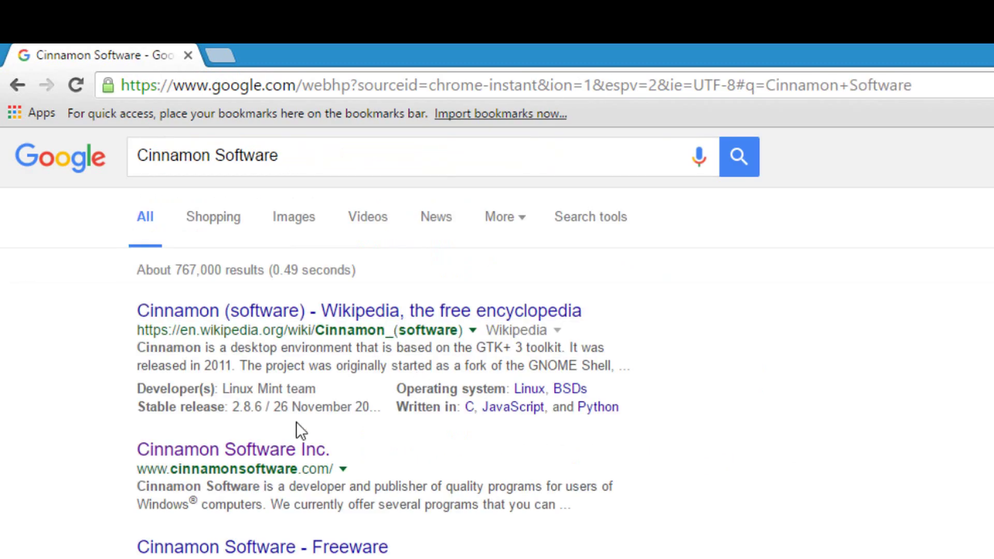
Open the Cinnamon Software Inc. site and go to the Double Agent page in its freeware section.
{"action": "left_click", "coordinate": [279, 450]}
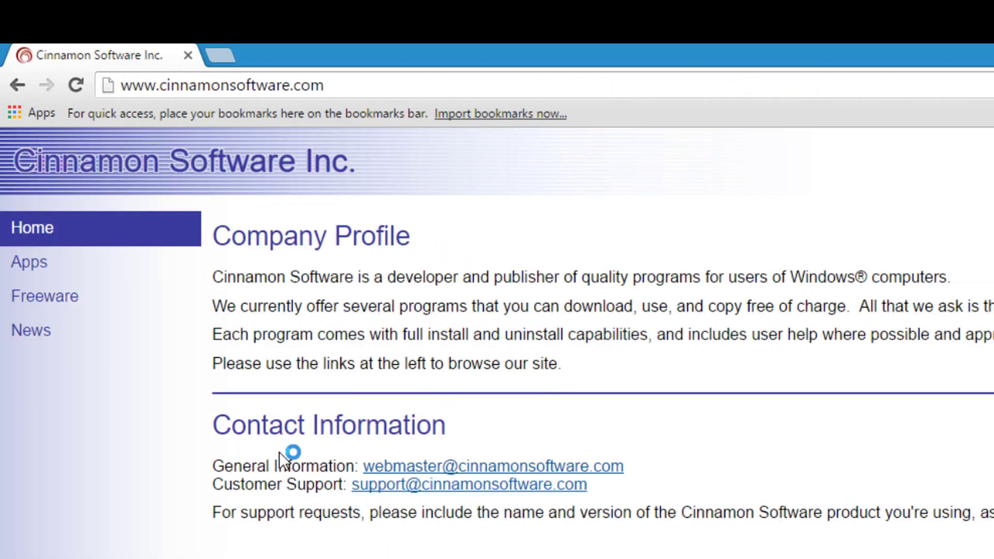
{"action": "left_click", "coordinate": [121, 306]}
{"action": "scroll", "coordinate": [224, 218], "scroll_direction": "down", "scroll_amount": 5}
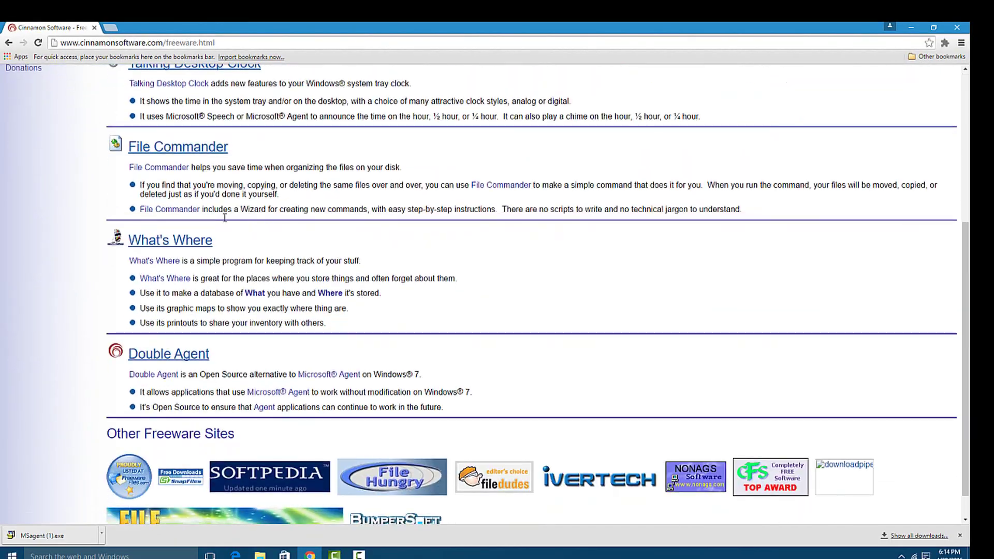
{"action": "scroll", "coordinate": [225, 217], "scroll_direction": "down", "scroll_amount": 1}
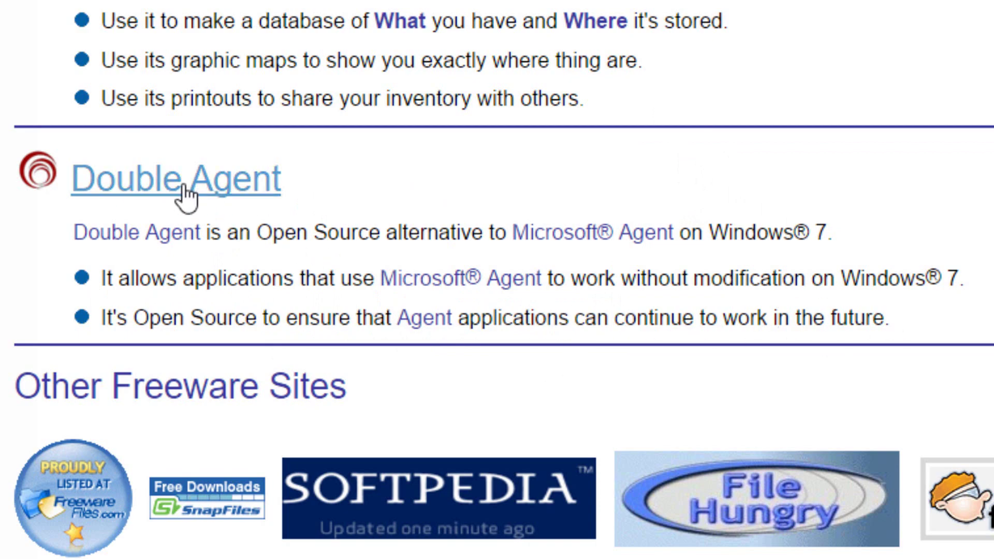
{"action": "left_click", "coordinate": [141, 182]}
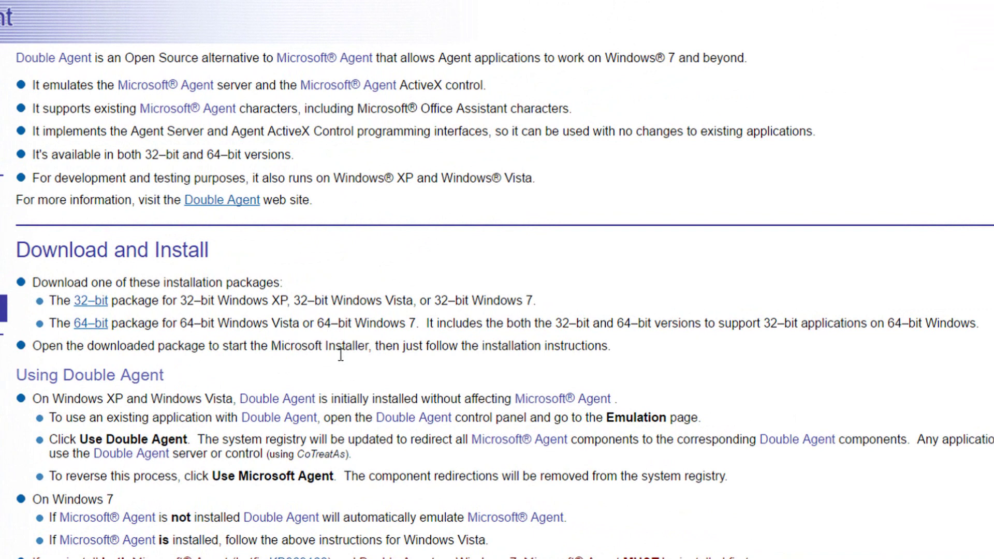
Download the 64-bit Double Agent installation package and launch the downloaded msi file.
{"action": "left_click", "coordinate": [95, 326]}
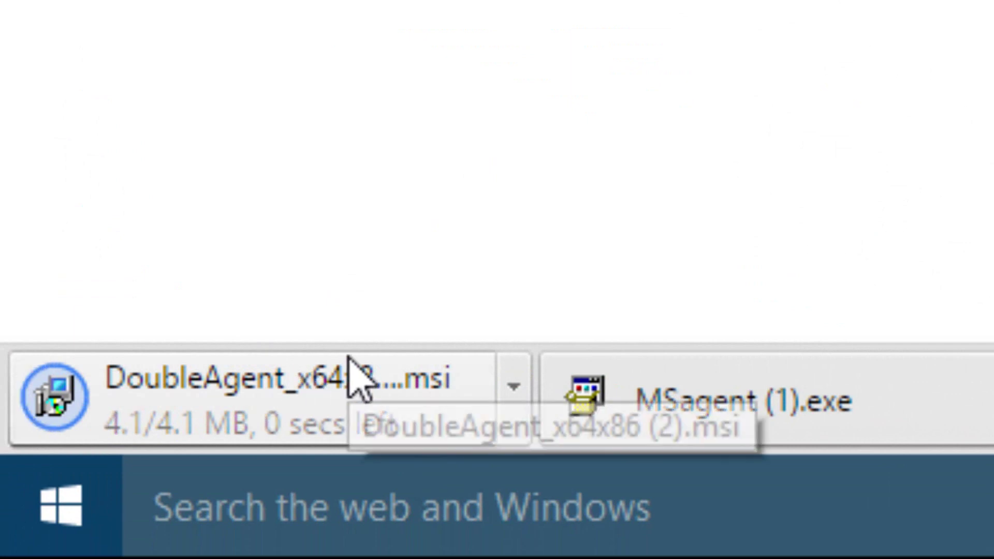
{"action": "left_click", "coordinate": [339, 409]}
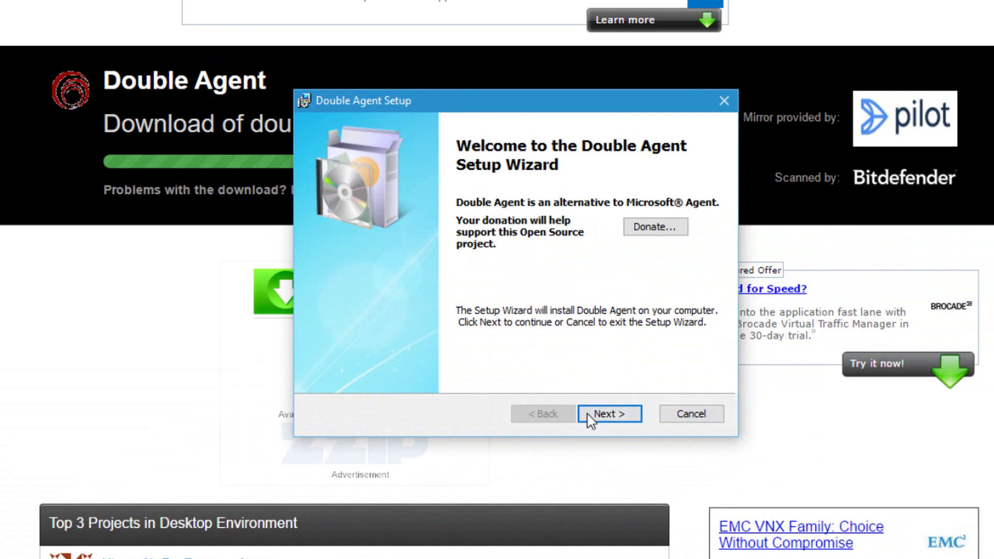
Accept the Double Agent license terms, keep the default setup options and run the installation.
{"action": "left_click", "coordinate": [605, 414]}
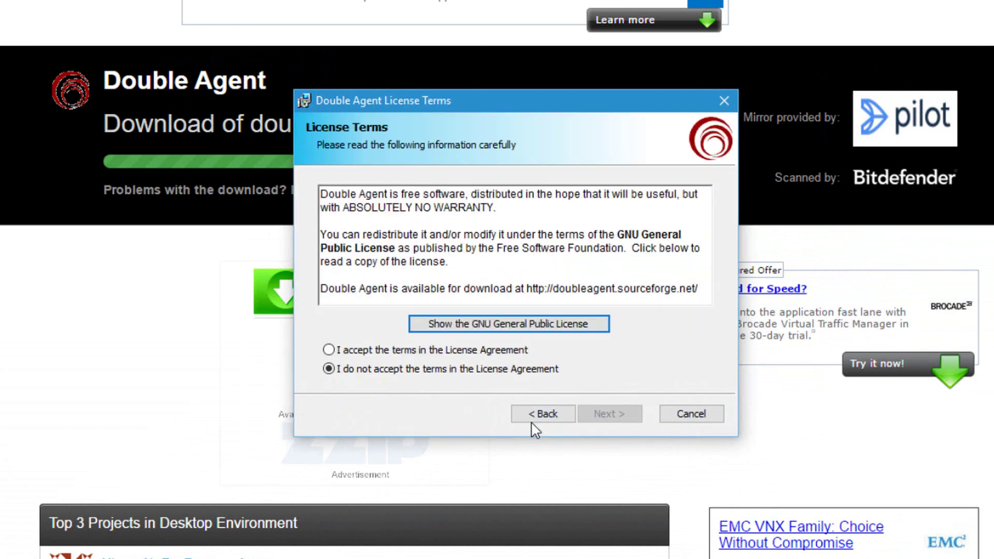
{"action": "left_click", "coordinate": [379, 352]}
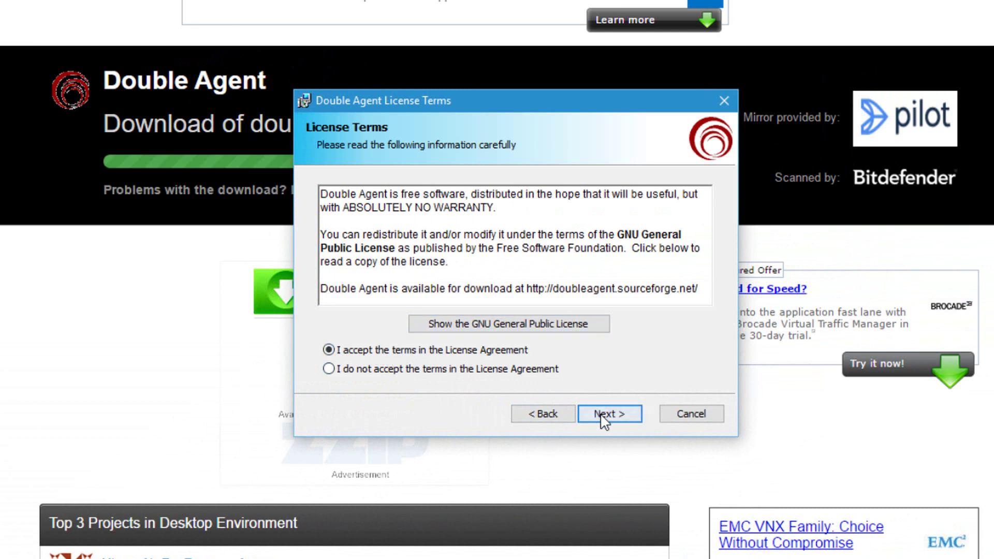
{"action": "left_click", "coordinate": [603, 414]}
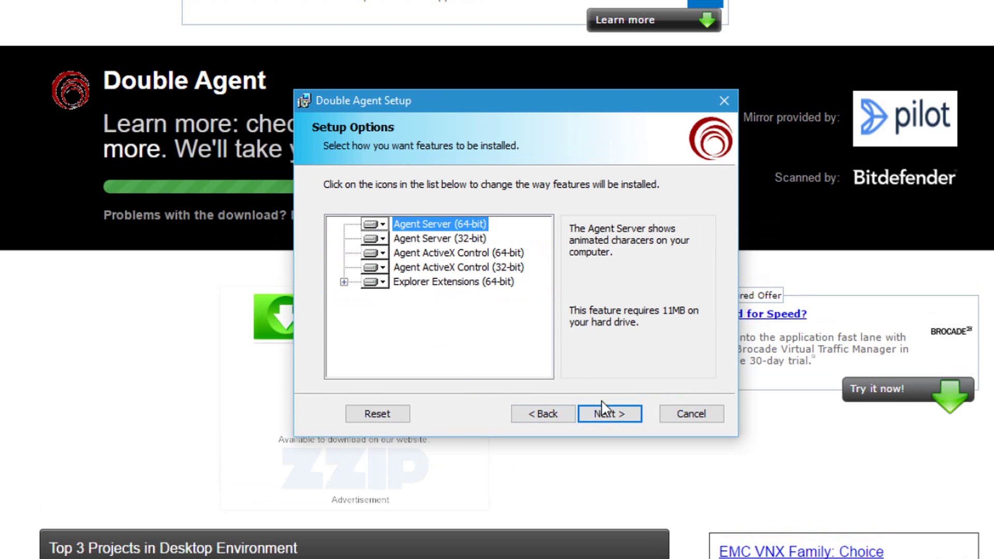
{"action": "left_click", "coordinate": [610, 414]}
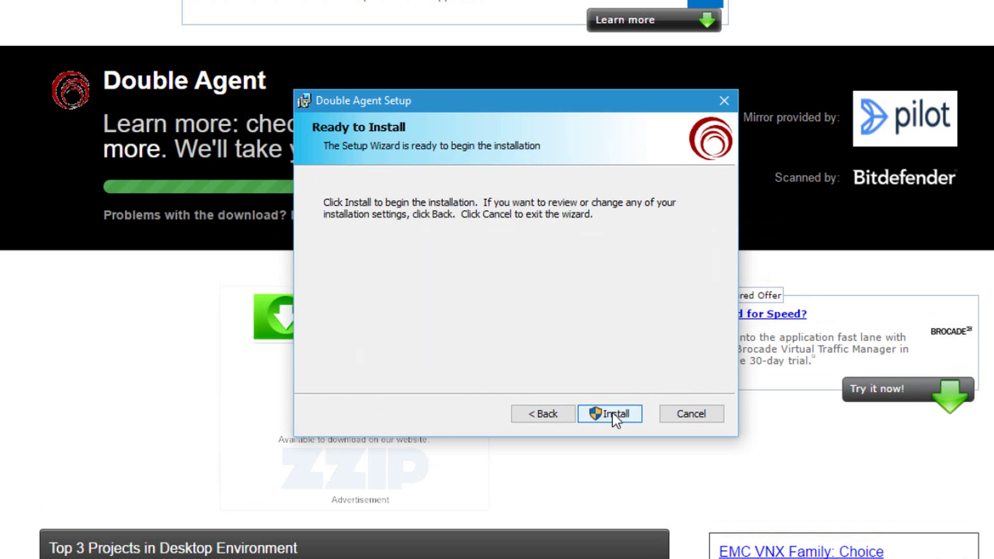
{"action": "left_click", "coordinate": [613, 413]}
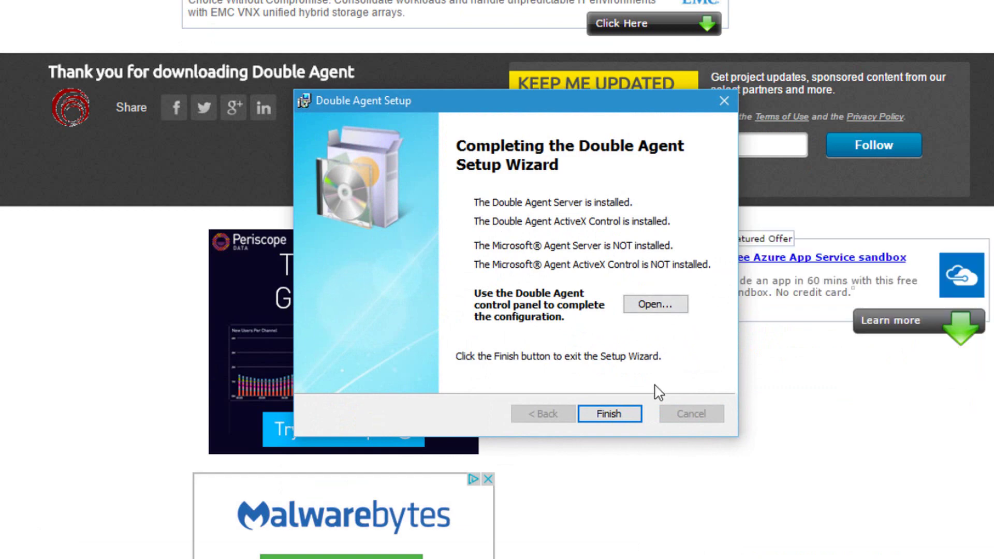
Finish the Double Agent setup wizard, then find and launch the MASH desktop app, dismissing its Tip of the Day.
{"action": "left_click", "coordinate": [608, 414]}
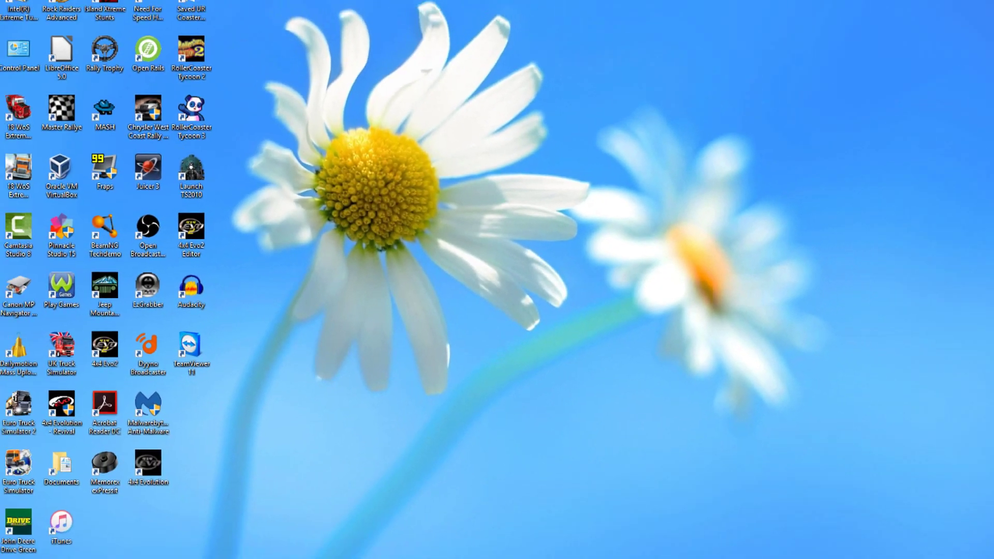
{"action": "left_click", "coordinate": [12, 549]}
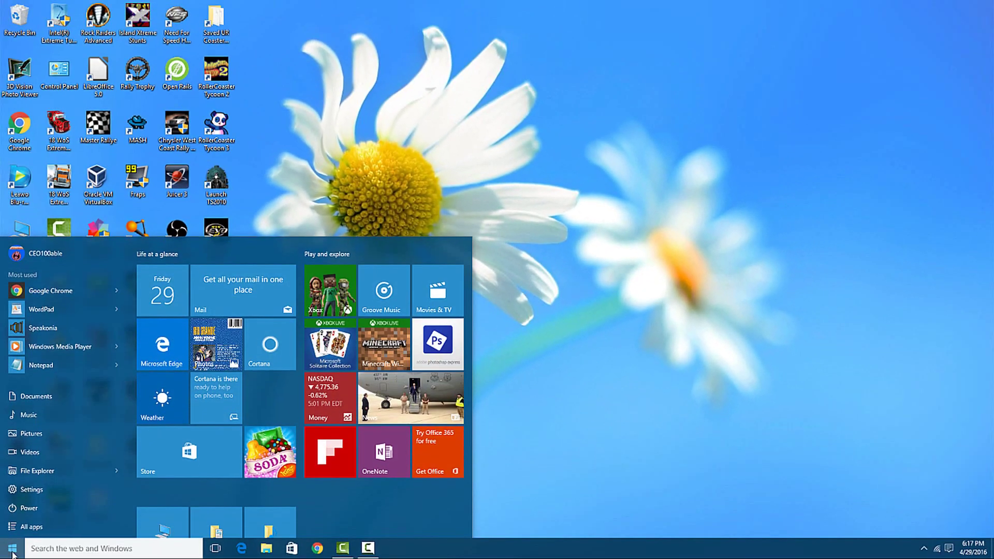
{"action": "type", "text": "MASH"}
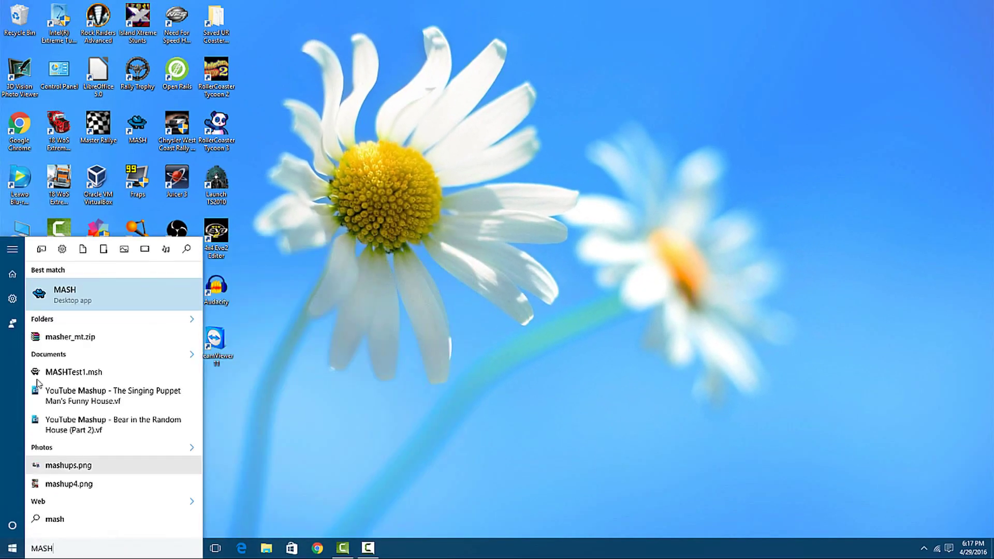
{"action": "left_click", "coordinate": [61, 308]}
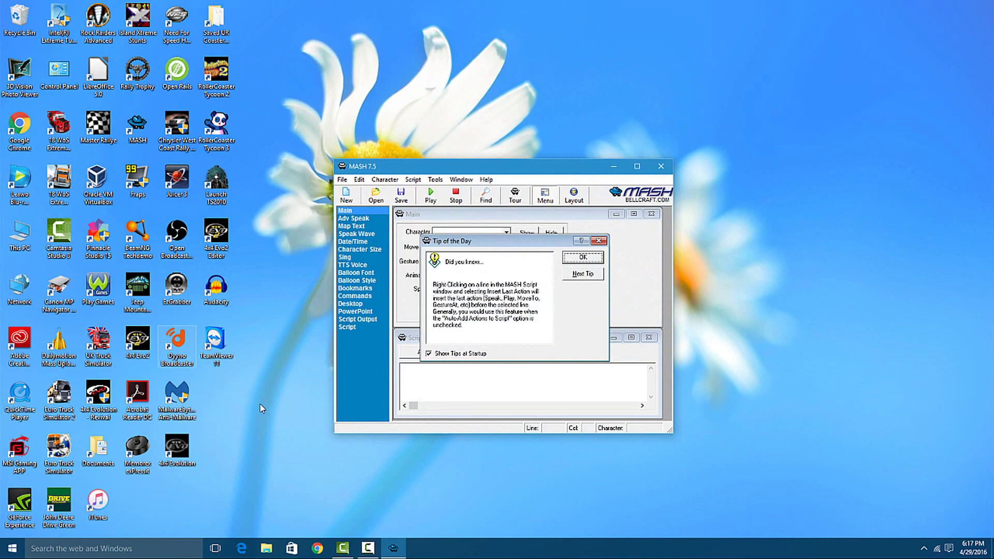
{"action": "left_click", "coordinate": [570, 257]}
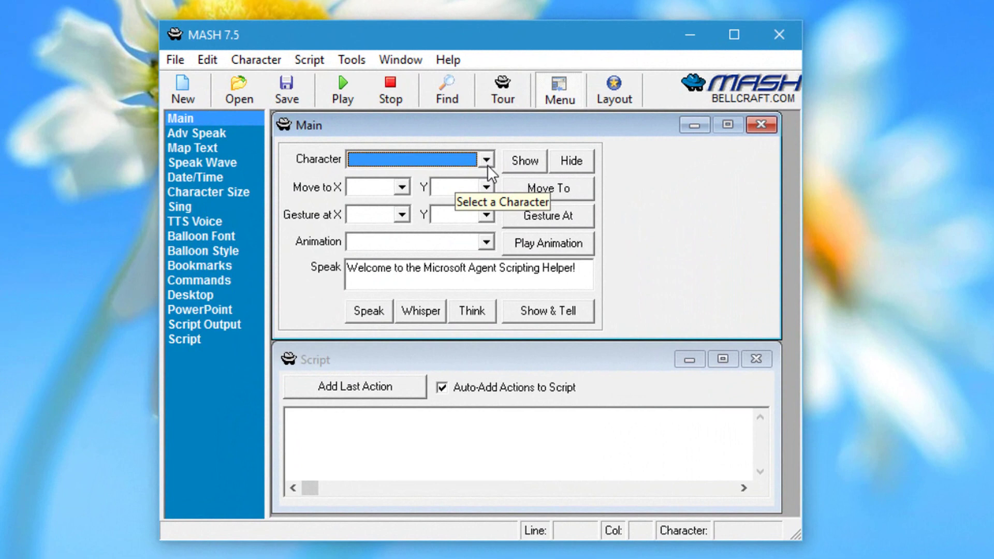
Select Victor as the character in the MASH Main window and show him on screen.
{"action": "left_click", "coordinate": [494, 188]}
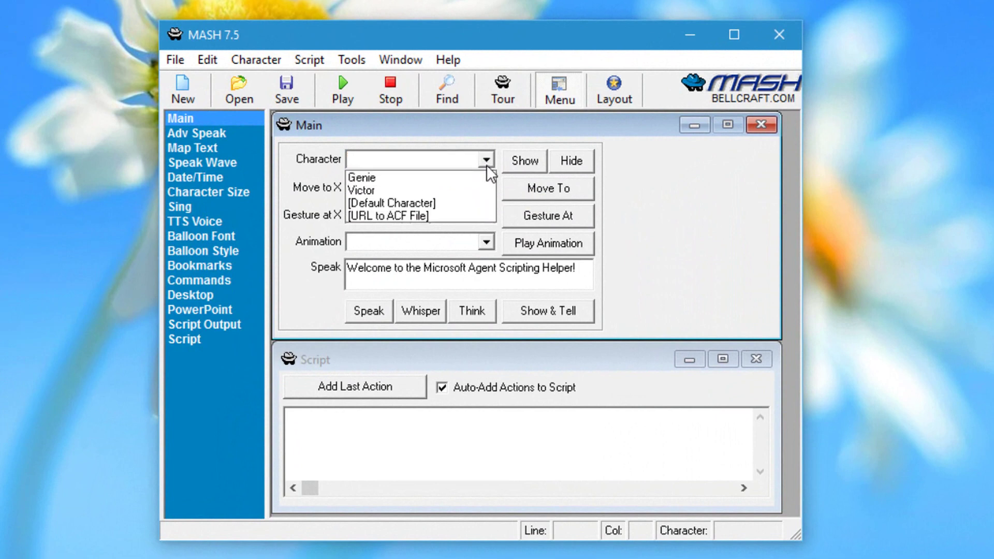
{"action": "left_click", "coordinate": [463, 190]}
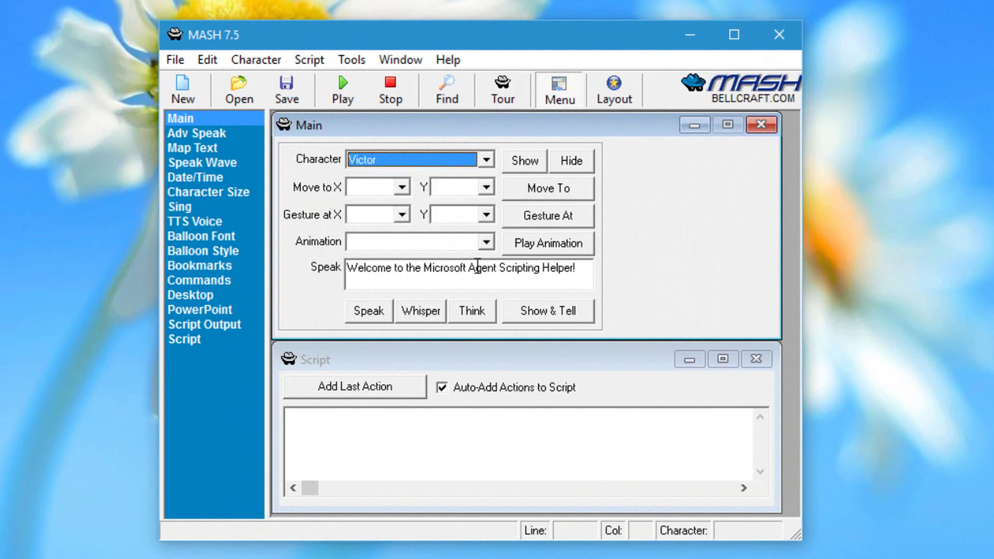
{"action": "left_click", "coordinate": [526, 160]}
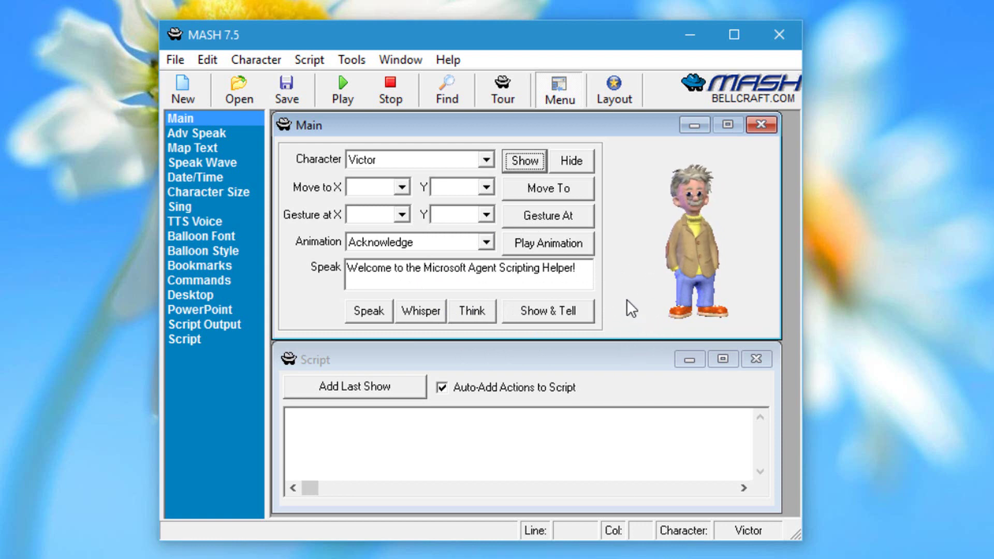
Have Victor speak the default text "Welcome to the Microsoft Agent Scripting Helper!".
{"action": "triple_click", "coordinate": [587, 274]}
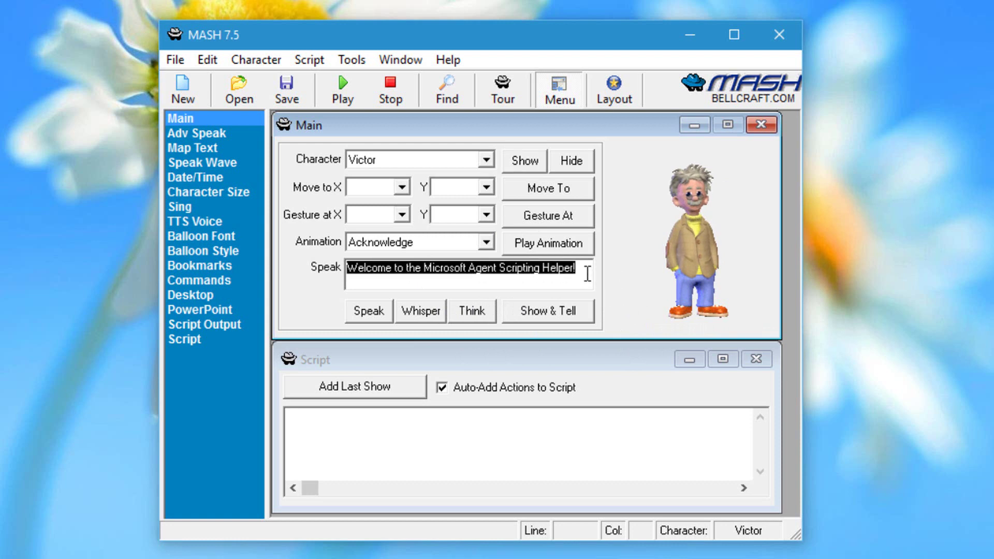
{"action": "left_click", "coordinate": [589, 273]}
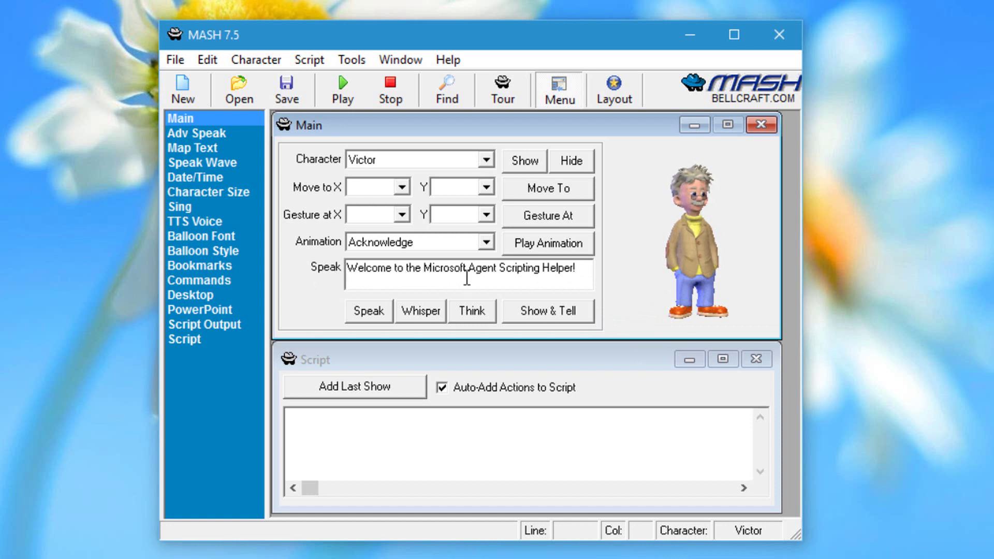
{"action": "left_click", "coordinate": [373, 311]}
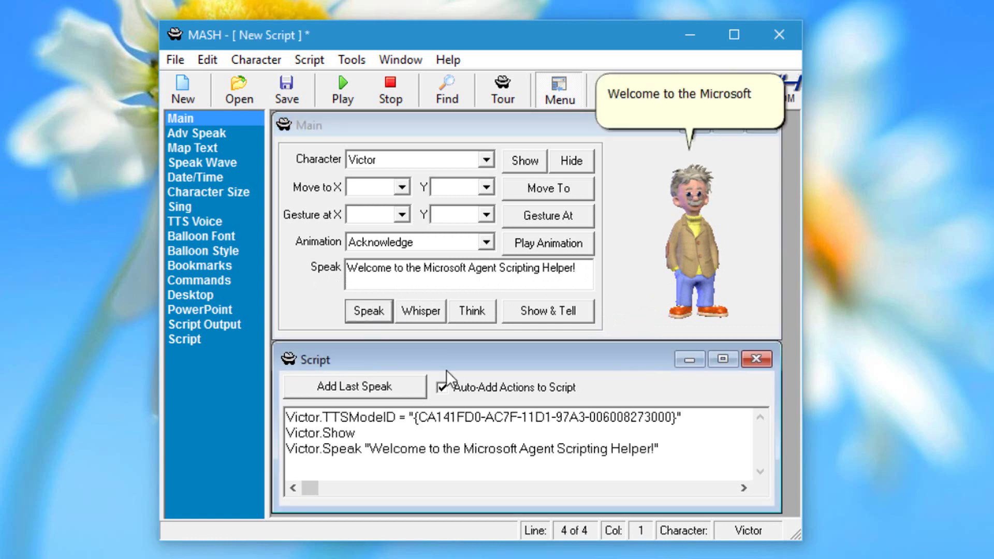